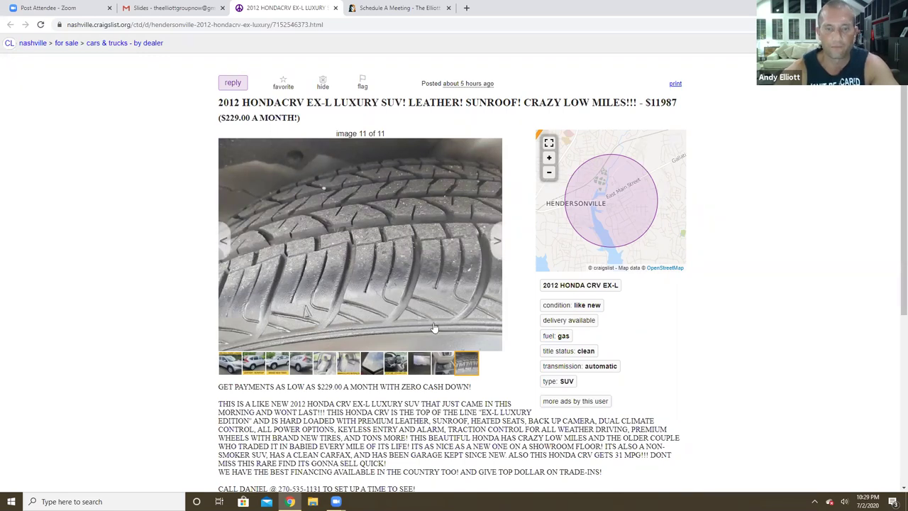
Look through the photos of the 2012 Honda CRV EX-L listing, enlarging the seat heater switch photo.
click(444, 362)
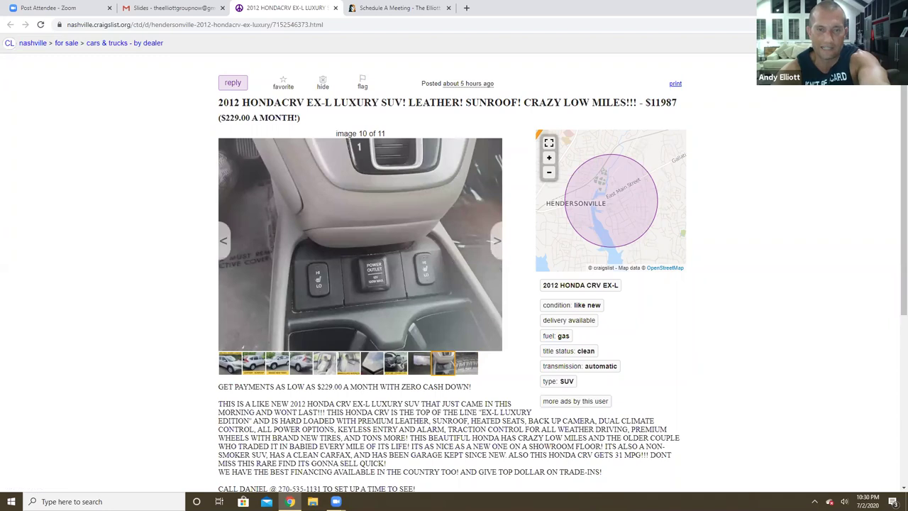
click(441, 276)
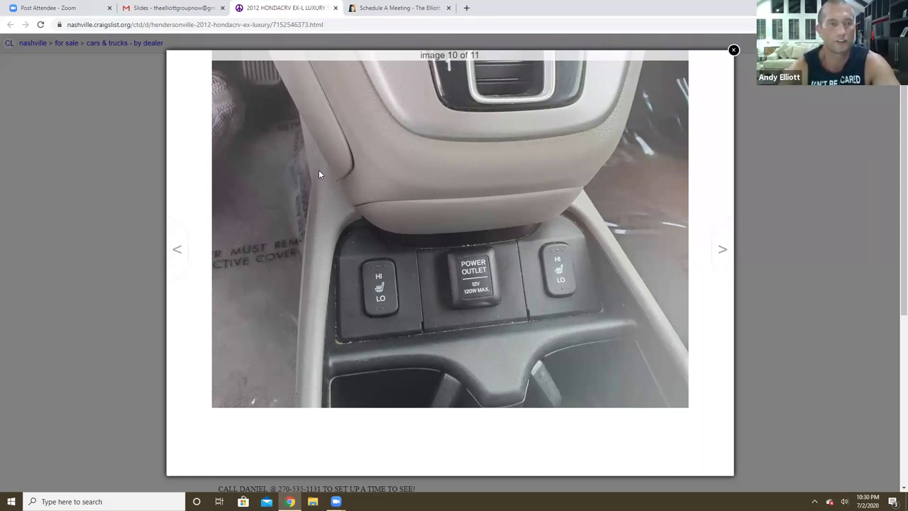
click(130, 221)
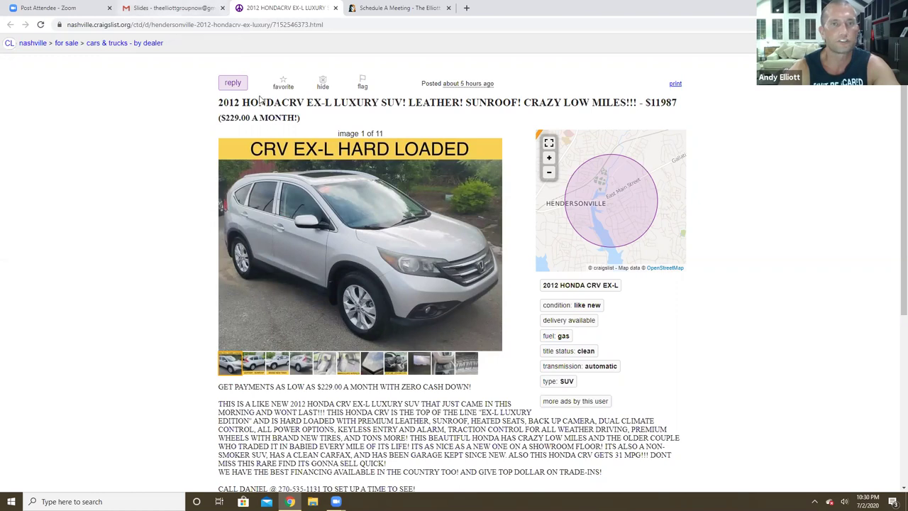
scroll(312, 156, down, 2)
scroll(312, 156, up, 2)
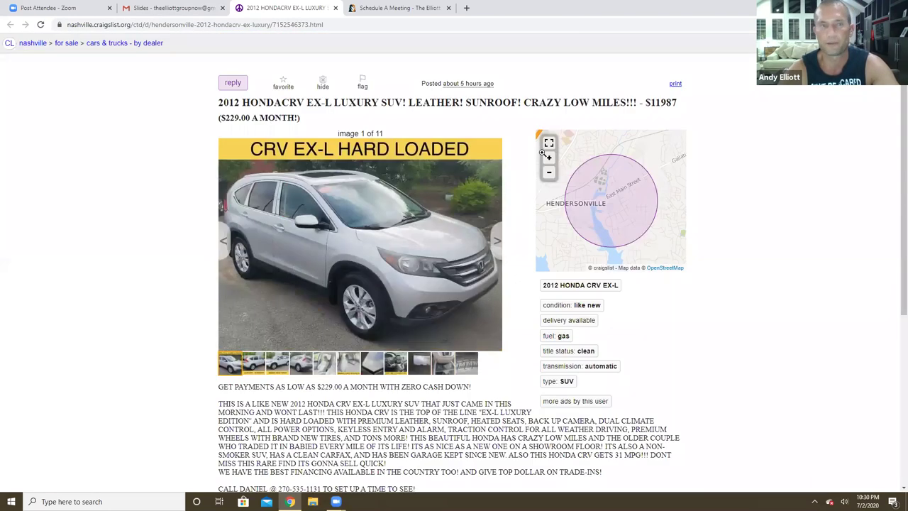
Open the account page from the craigslist home page and log out of the current account.
click(9, 43)
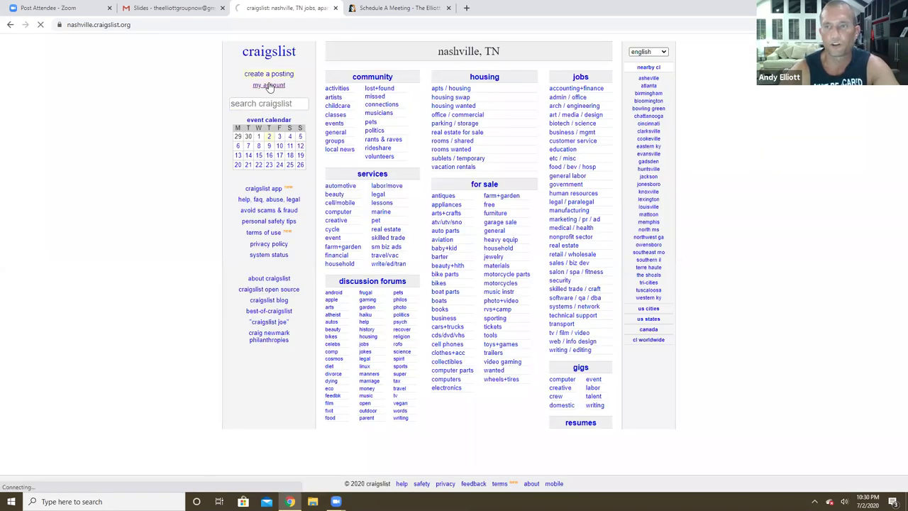
click(269, 86)
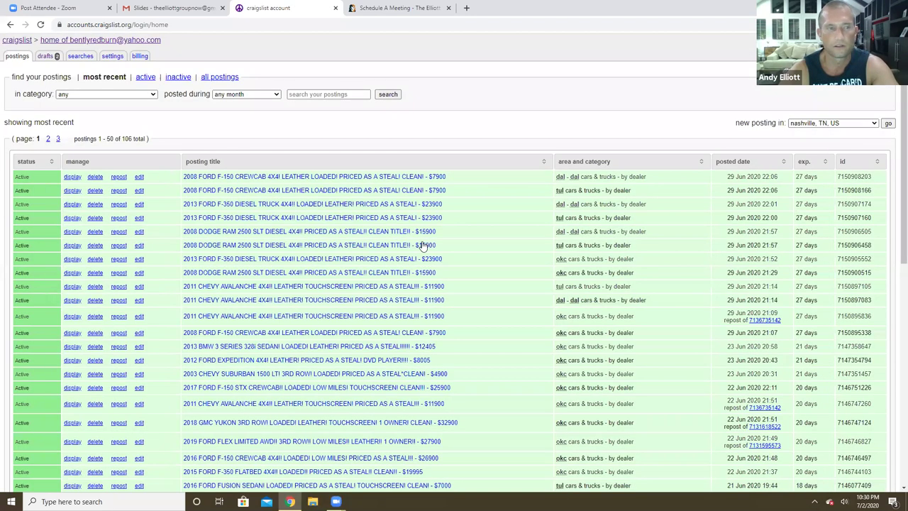
click(603, 162)
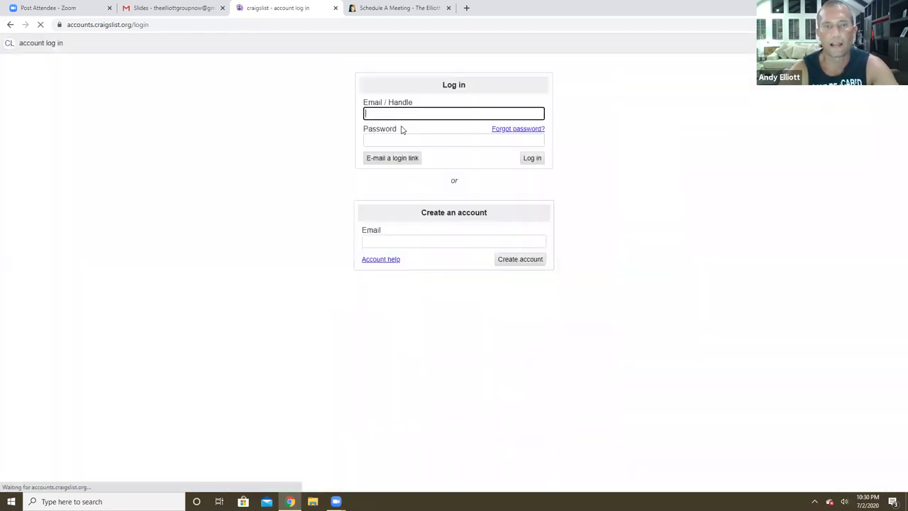
Clear the prefilled e-mail and log in to the dealer group's account with its saved e-mail and password.
click(466, 114)
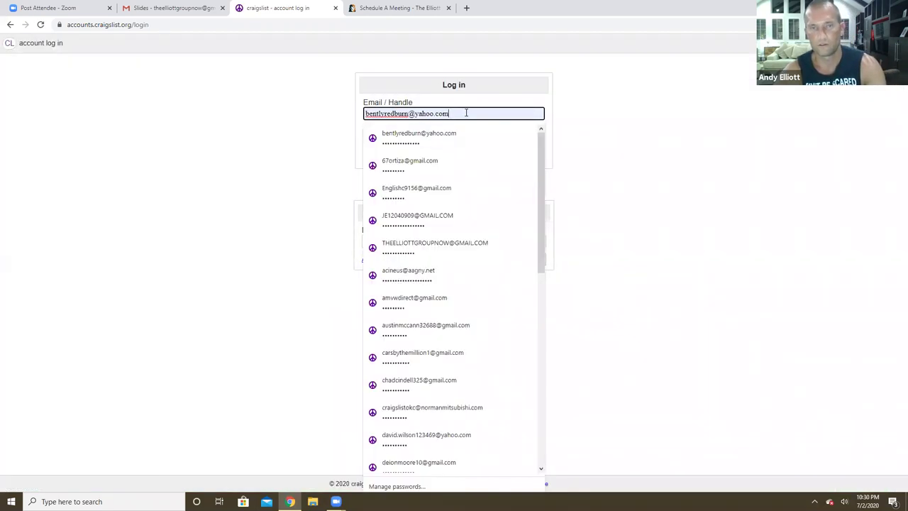
key(BackSpace)
key(BackSpace)
key(BackSpace)
key(BackSpace)
key(BackSpace)
key(BackSpace)
key(BackSpace)
key(BackSpace)
key(BackSpace)
key(BackSpace)
key(BackSpace)
key(BackSpace)
key(BackSpace)
key(BackSpace)
key(BackSpace)
key(BackSpace)
key(BackSpace)
key(BackSpace)
key(BackSpace)
key(BackSpace)
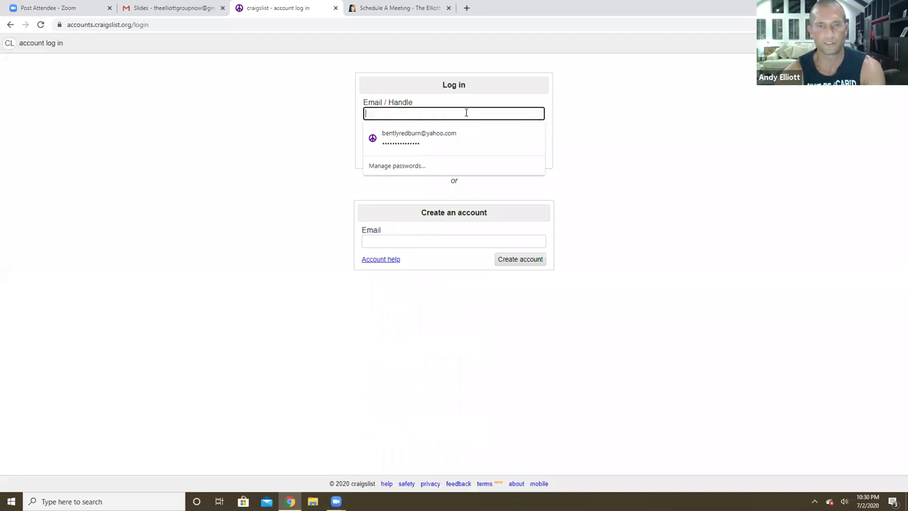
click(436, 241)
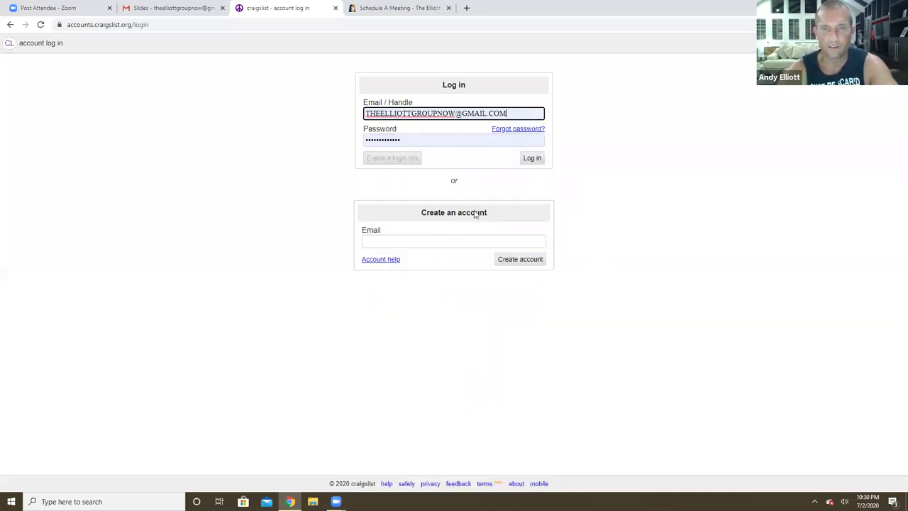
click(533, 158)
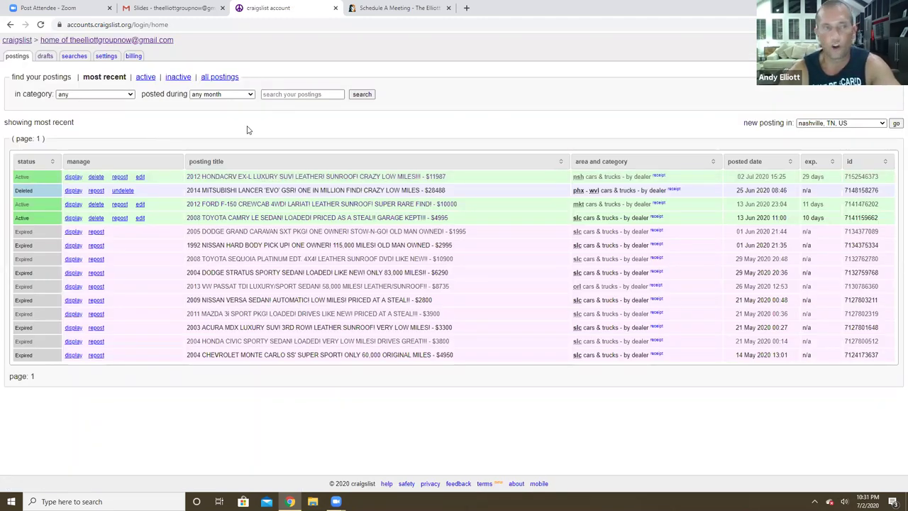
From the account page, start a new nashville, TN posting for sale by dealer in the cars & trucks - by dealer category.
click(17, 40)
click(268, 86)
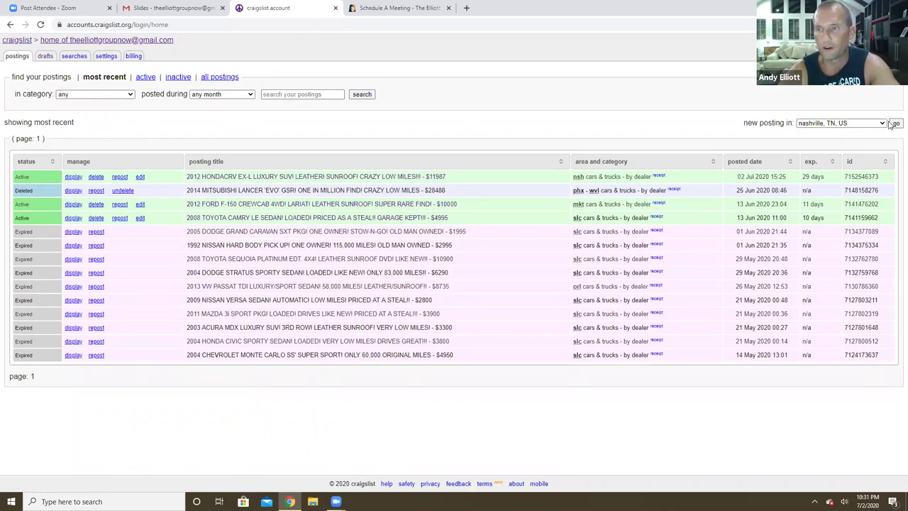
click(885, 125)
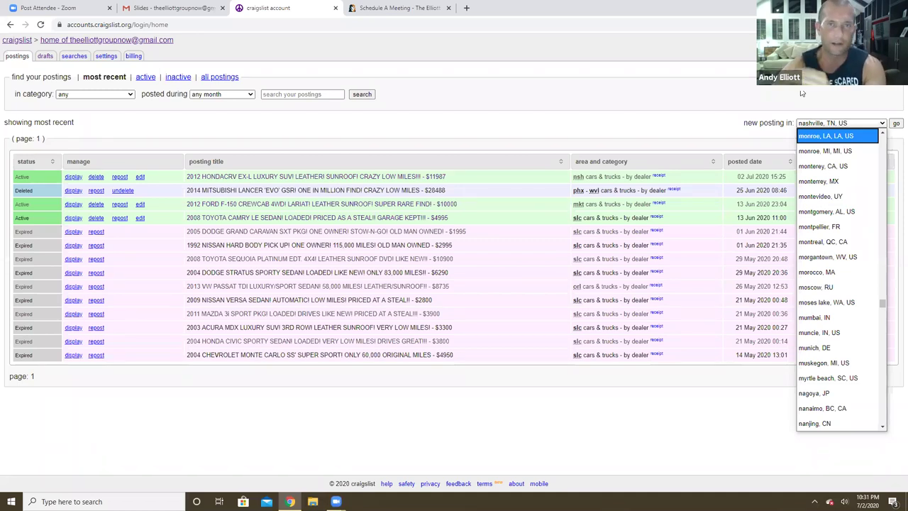
click(895, 123)
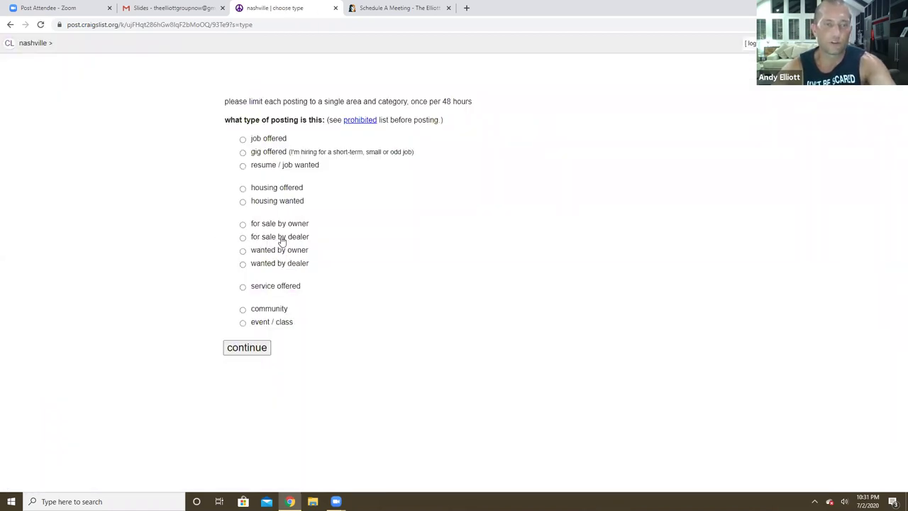
click(280, 239)
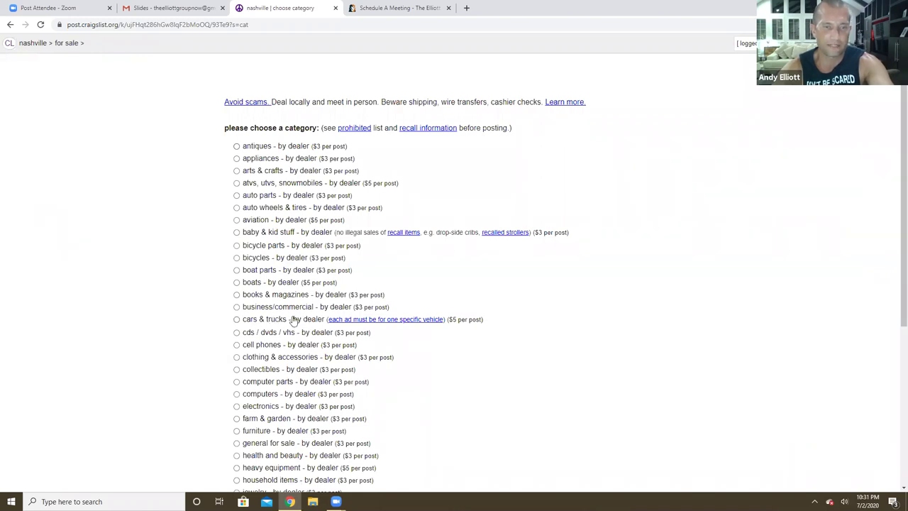
click(293, 320)
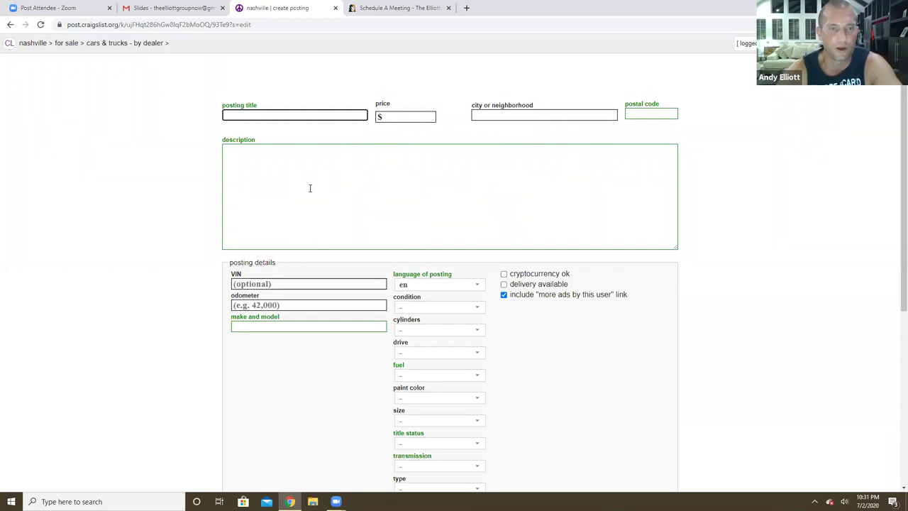
Try HONDA CIVIC in capitals as the make and model in the posting details.
scroll(309, 188, down, 1)
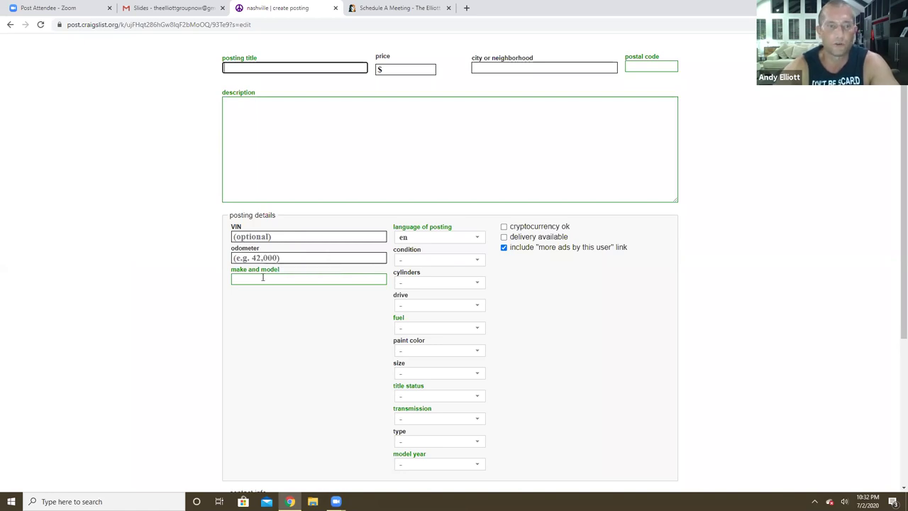
click(302, 278)
text(hon)
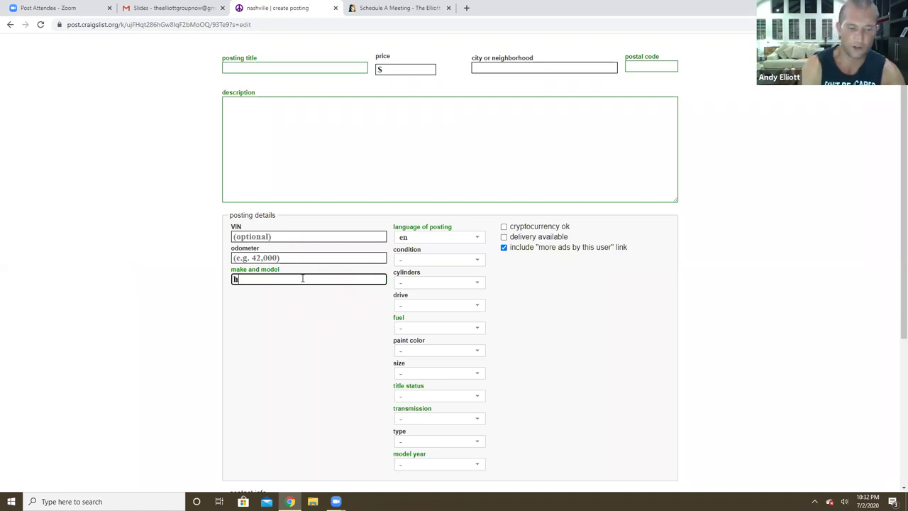
key(BackSpace)
key(BackSpace)
key(BackSpace)
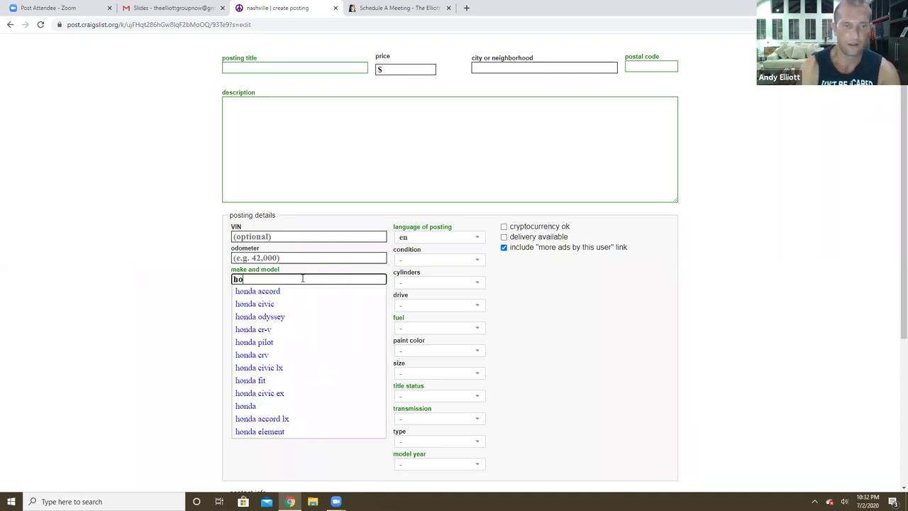
text(HON)
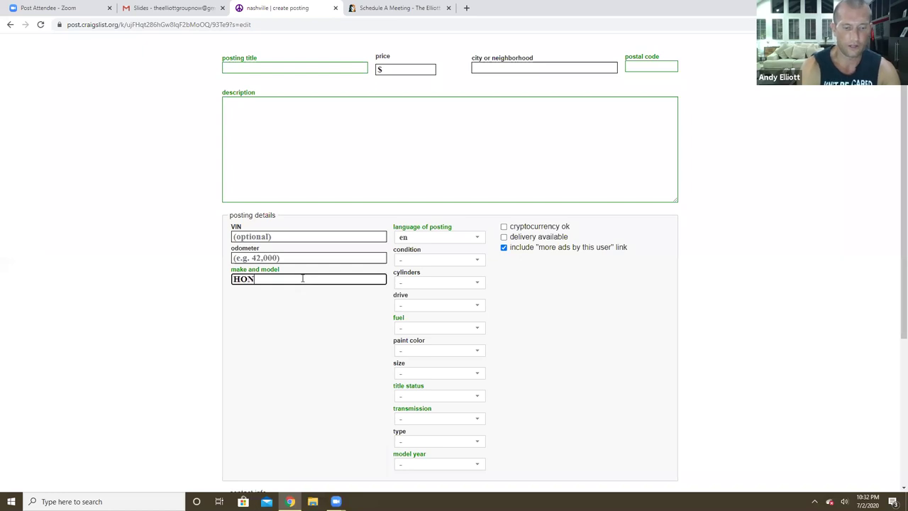
text(DA CIVIC)
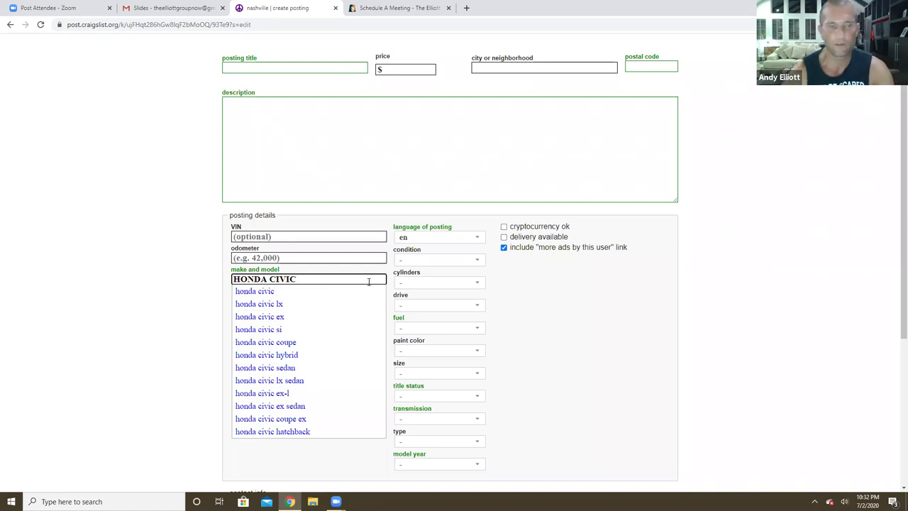
Clear the text in the make and model field.
key(BackSpace)
key(BackSpace)
key(BackSpace)
key(BackSpace)
key(BackSpace)
key(BackSpace)
key(BackSpace)
key(BackSpace)
key(BackSpace)
key(BackSpace)
key(BackSpace)
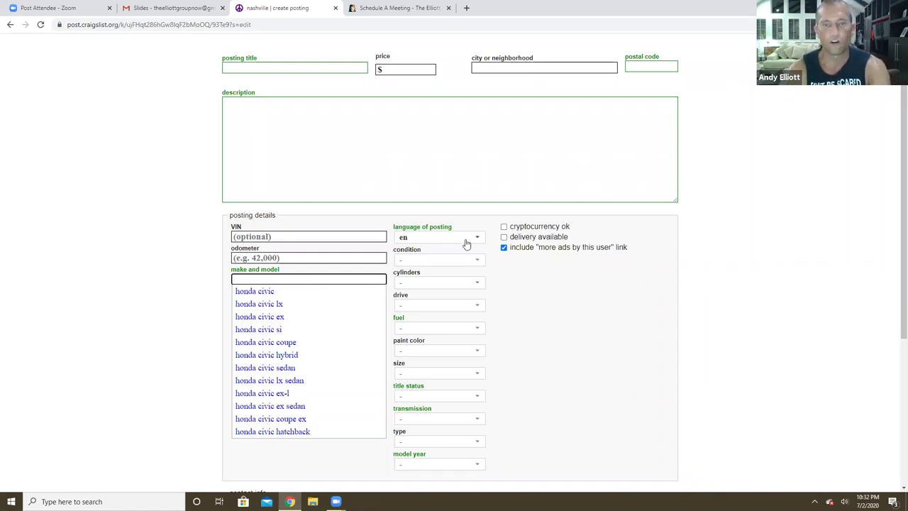
Check the language of posting options and set the vehicle's condition to like new.
click(466, 241)
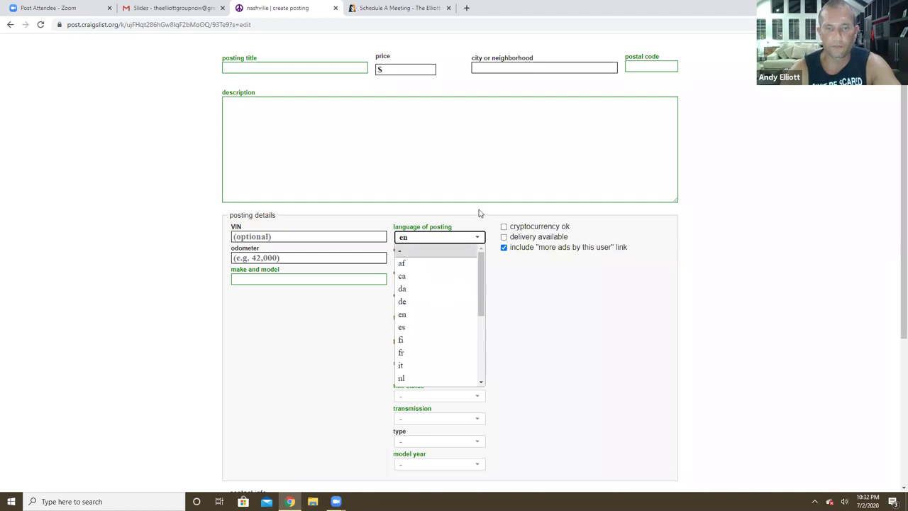
click(457, 239)
click(433, 261)
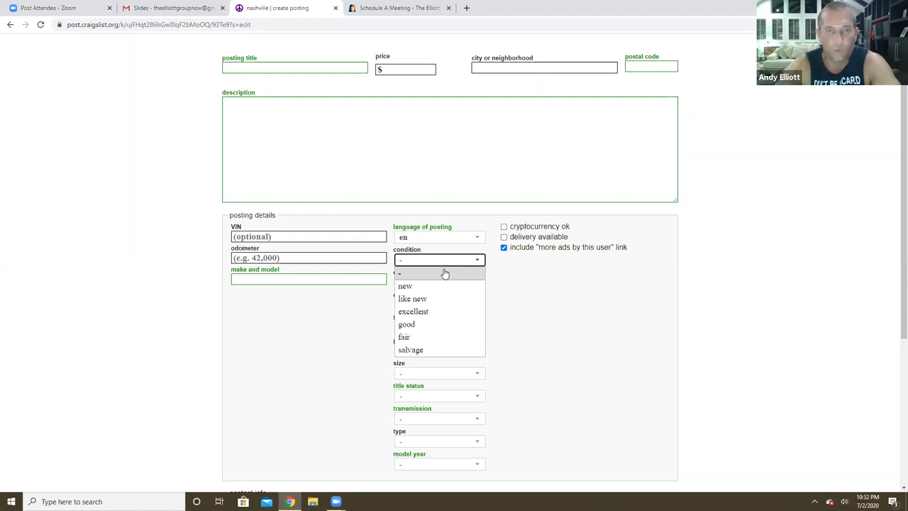
click(436, 300)
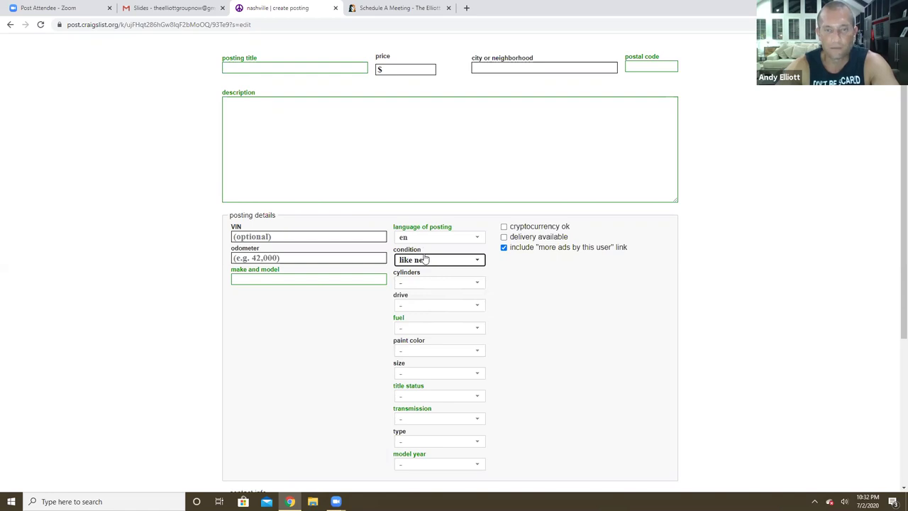
Try excellent as the vehicle's condition, and reset the condition to blank.
click(424, 260)
click(428, 317)
click(437, 263)
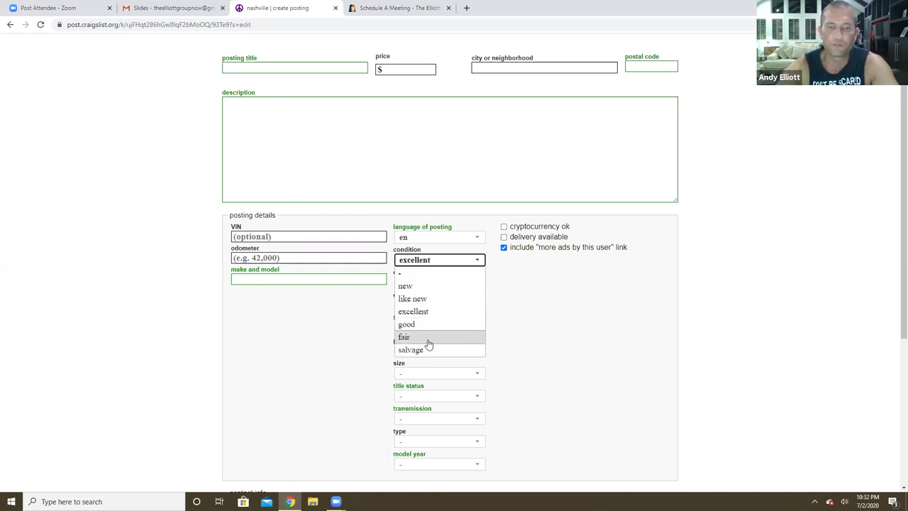
click(536, 320)
click(458, 259)
click(425, 275)
Try 4wd as the vehicle's drive, and reset the drive to blank.
click(417, 305)
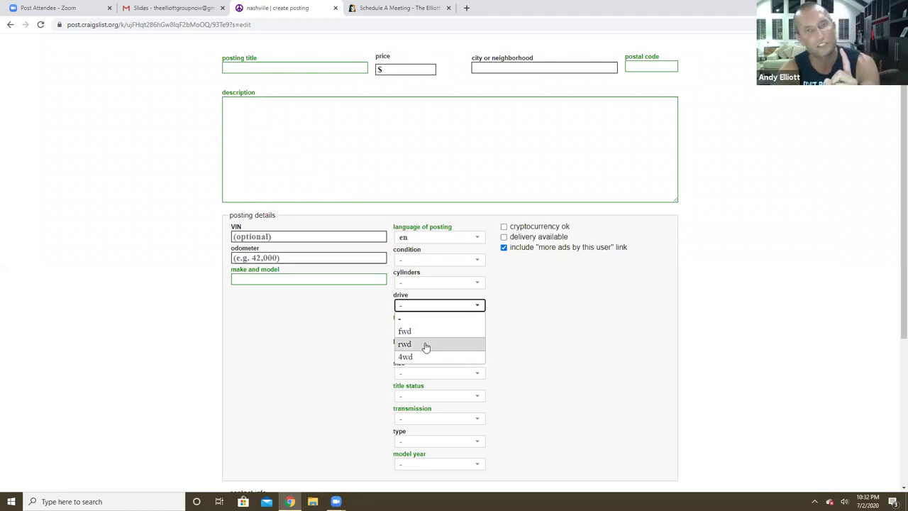
click(424, 357)
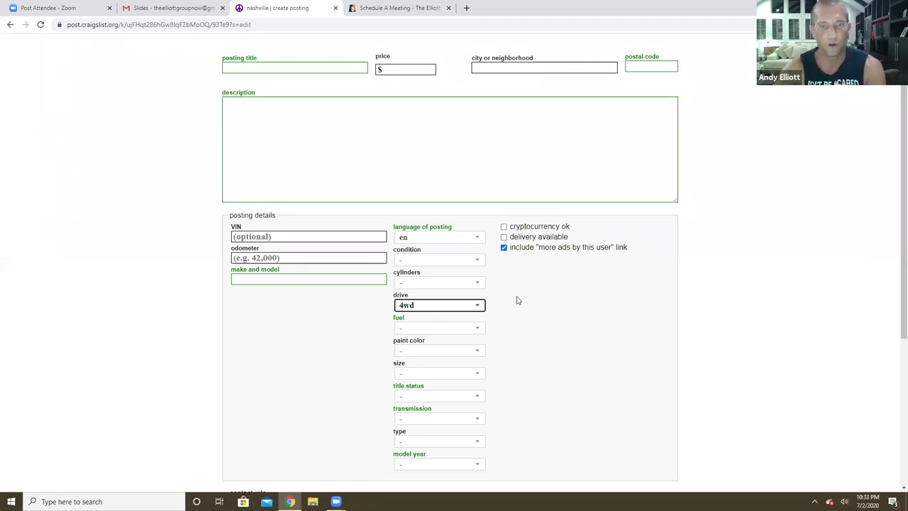
click(478, 306)
click(437, 319)
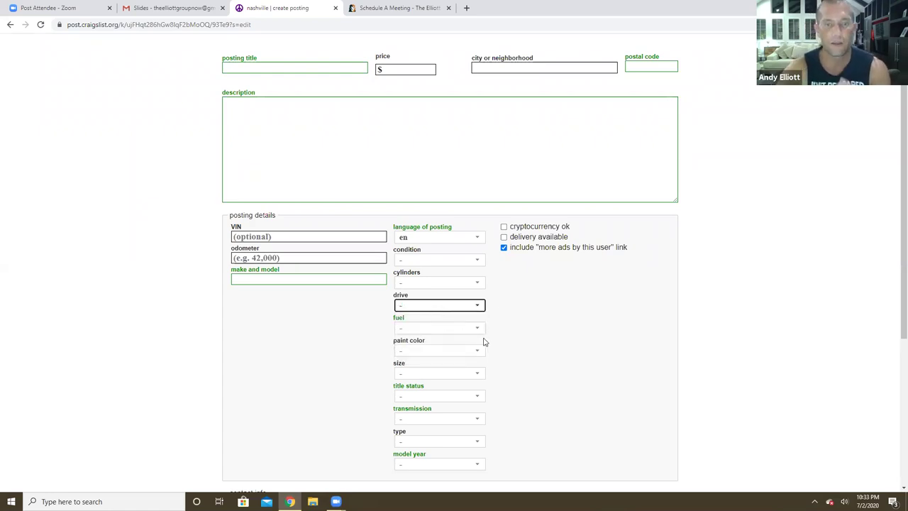
Examine the available options for the vehicle's fuel, title status, transmission and model year.
click(436, 329)
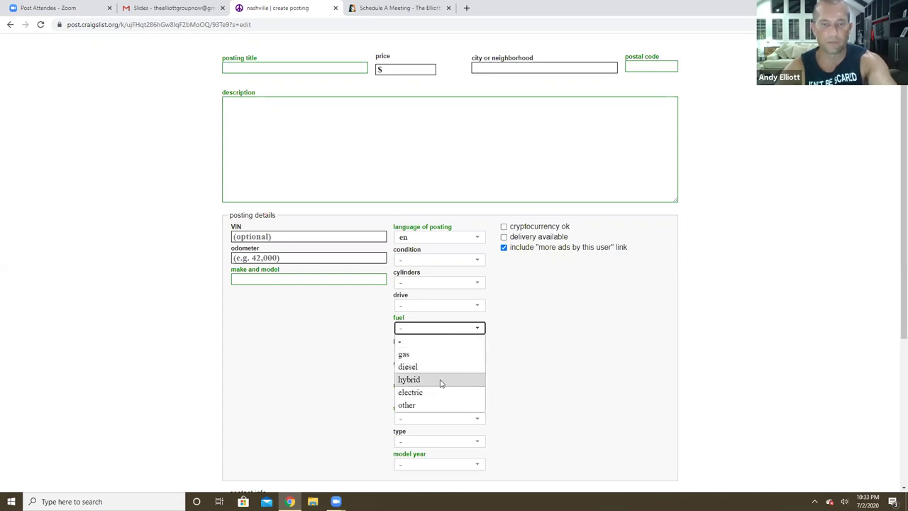
click(542, 370)
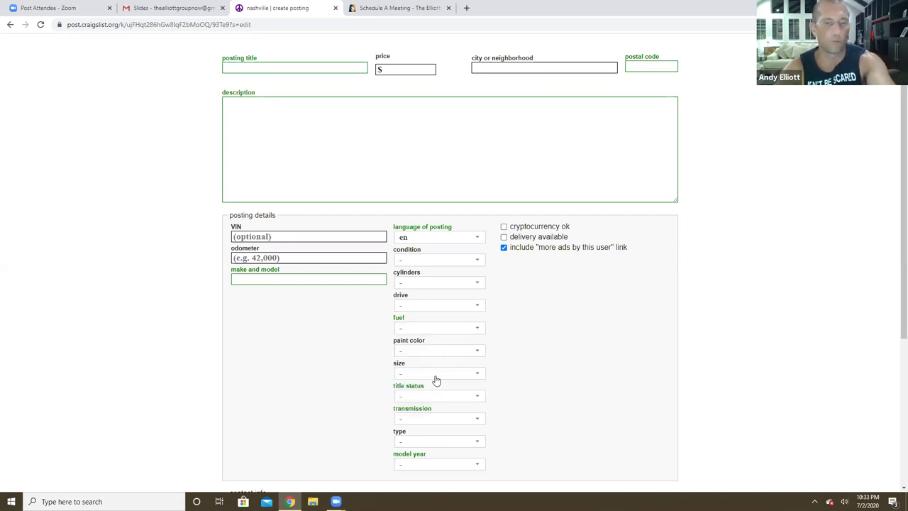
click(448, 401)
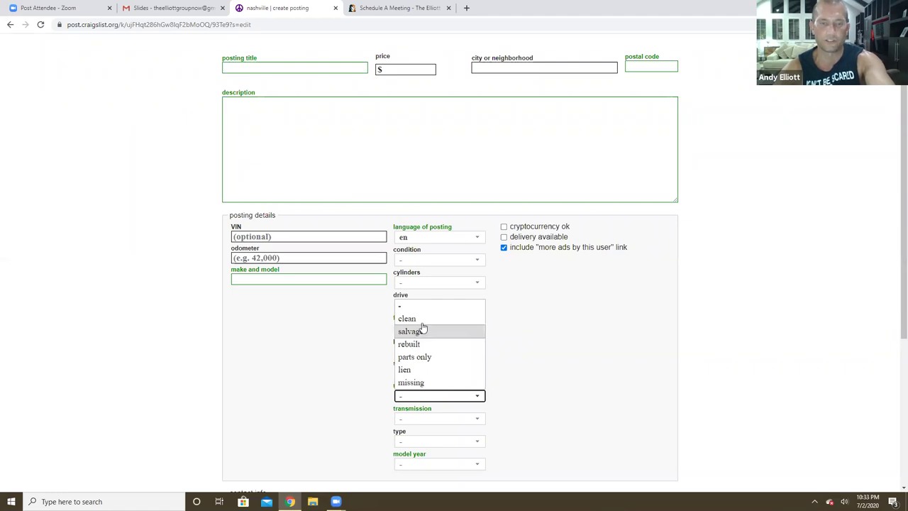
click(521, 337)
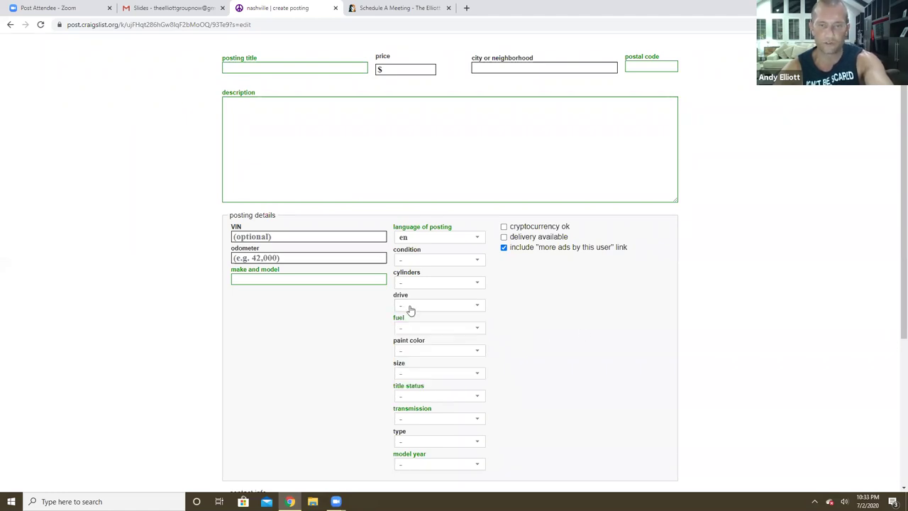
scroll(465, 404, down, 2)
click(438, 326)
click(426, 363)
click(445, 369)
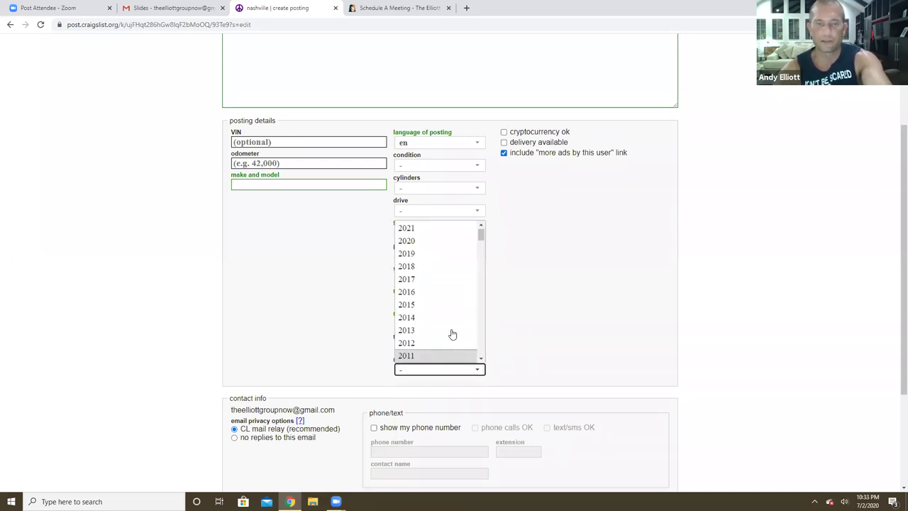
click(551, 304)
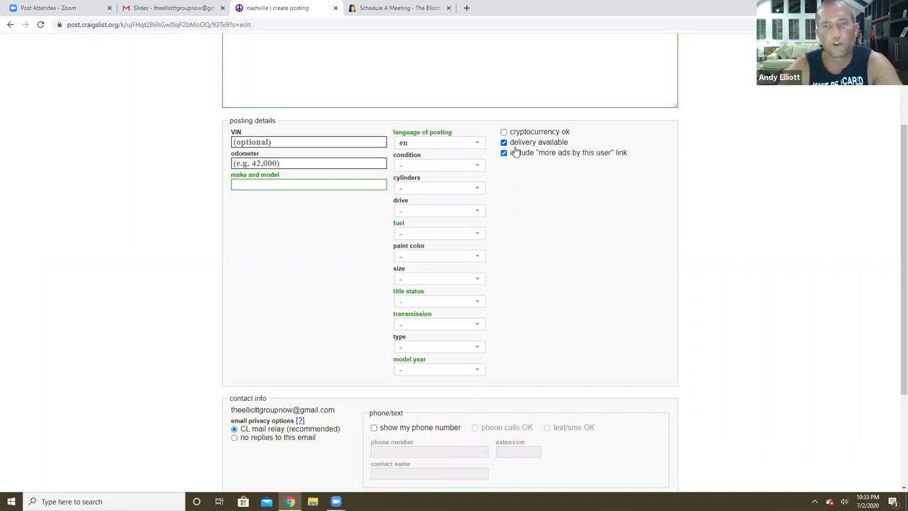
Try turning off the "more ads by this user" link in the posting details, and turn it back on with delivery available kept on.
click(504, 142)
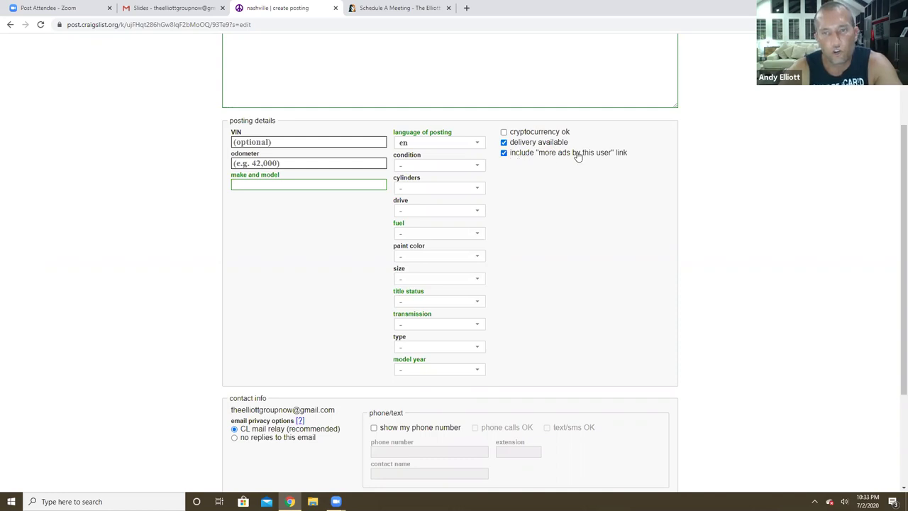
click(504, 153)
click(504, 153)
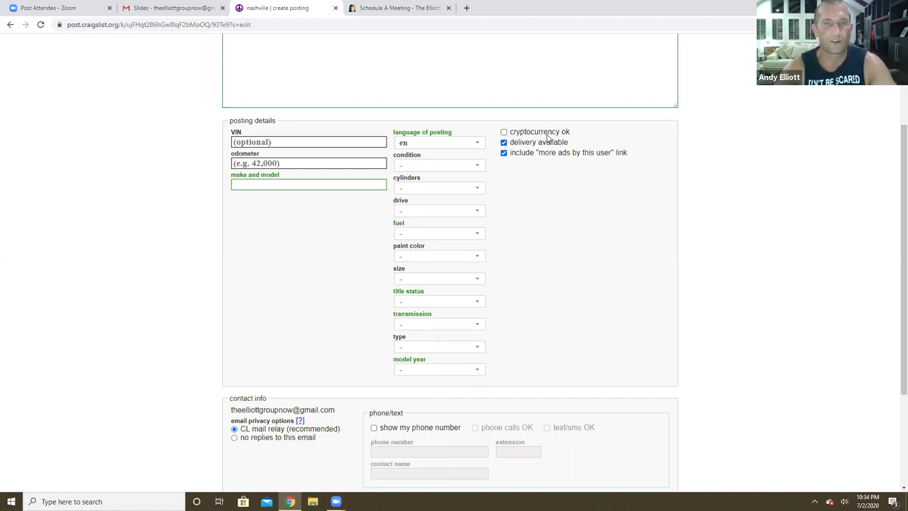
Set email privacy to no replies to this email, and allow showing the phone number with both phone calls and text/sms OK.
scroll(538, 234, down, 2)
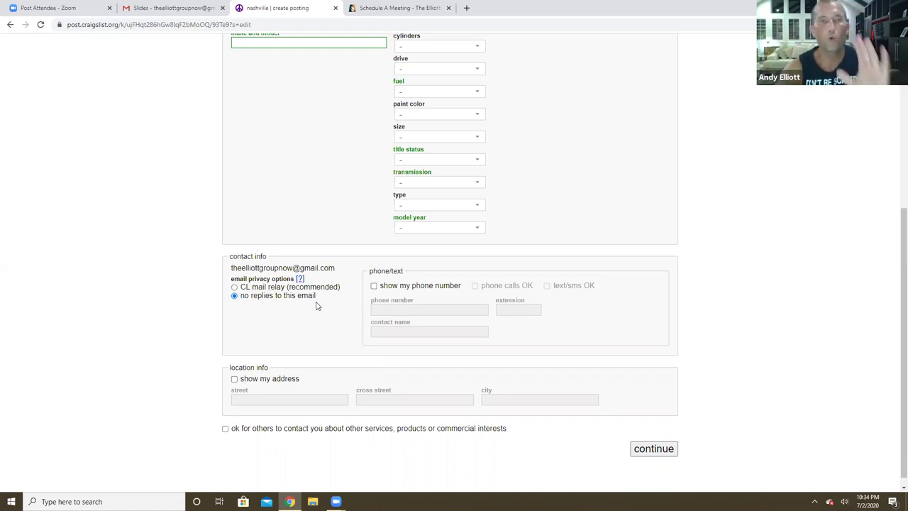
click(373, 287)
click(474, 286)
click(547, 286)
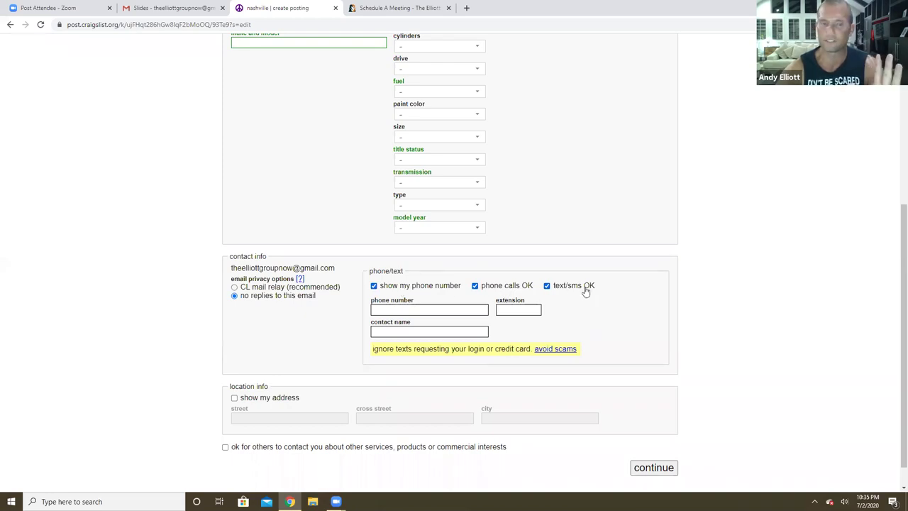
Try to continue the posting with the phone number and contact name left blank.
click(488, 306)
click(457, 310)
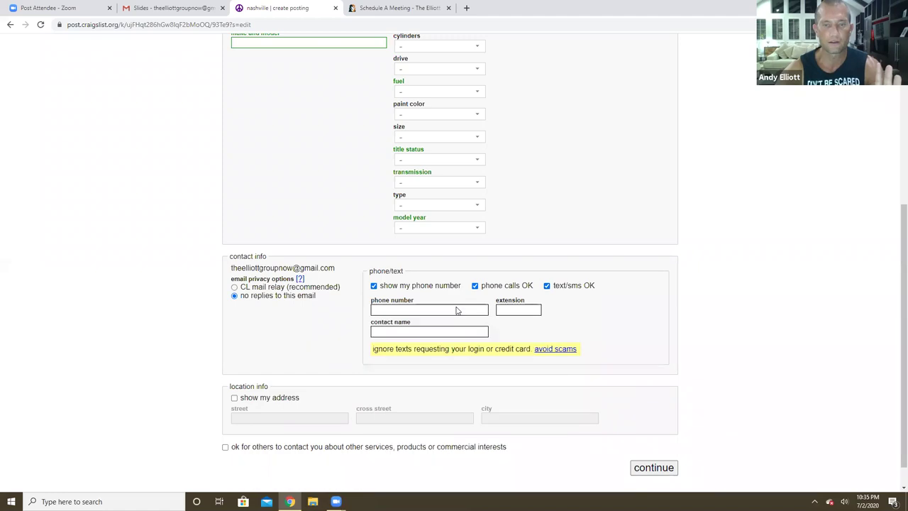
click(440, 328)
click(593, 329)
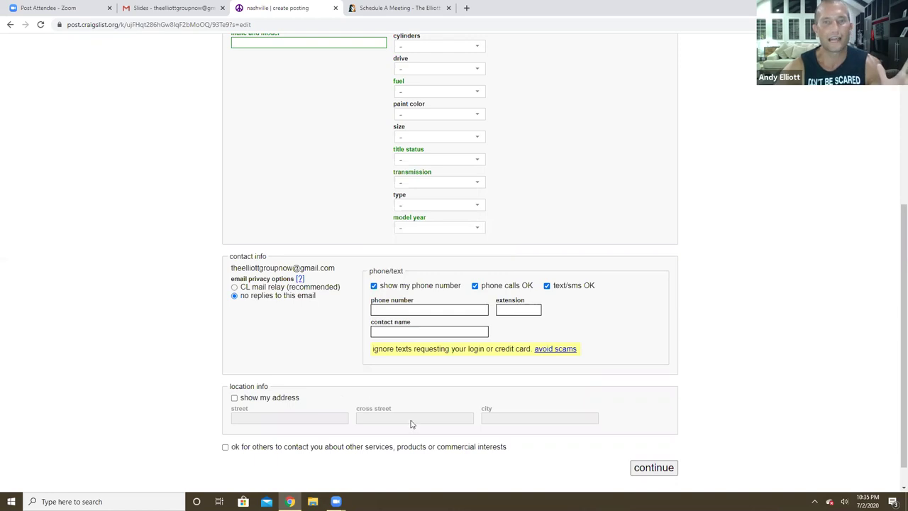
click(653, 469)
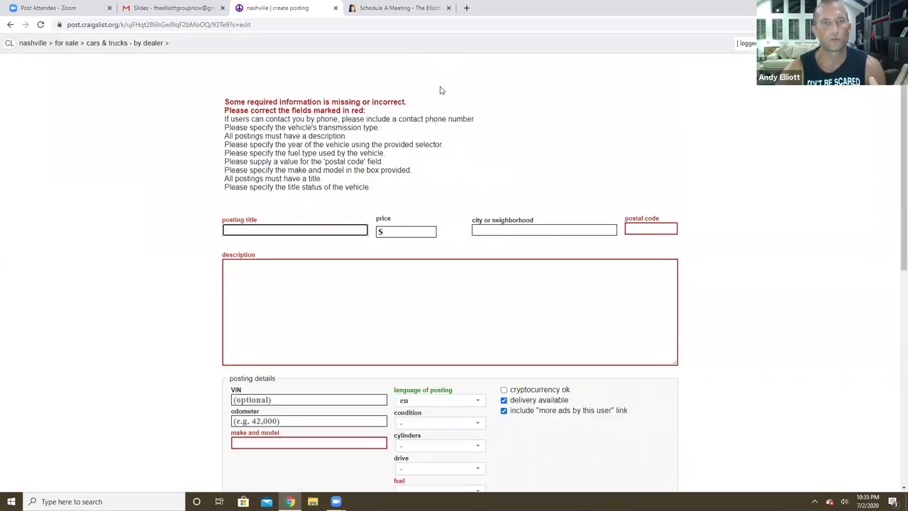
From the account's postings list, view the active 2012 HONDACRV EX-L posting and open its post for editing.
click(6, 47)
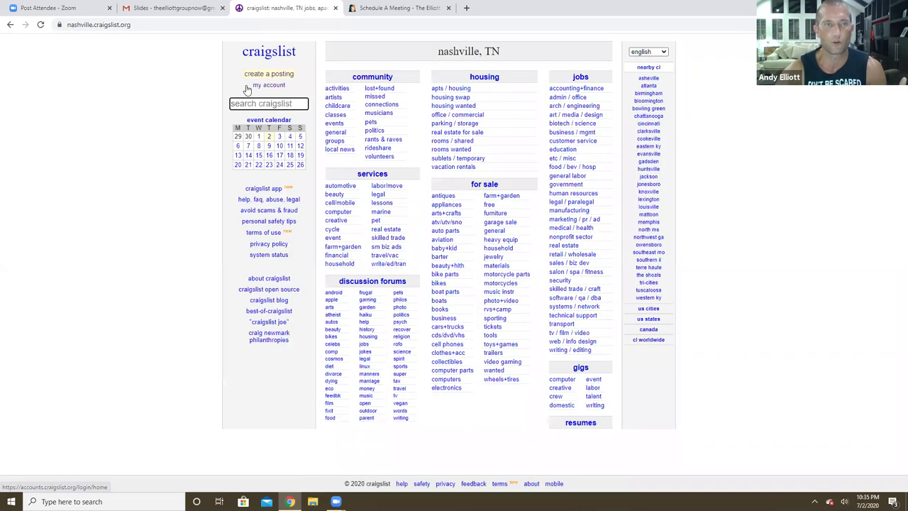
click(247, 86)
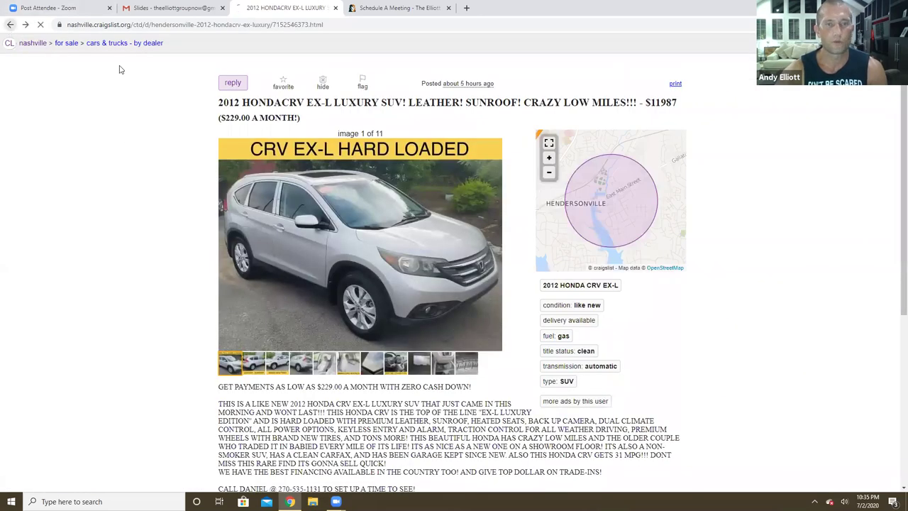
click(10, 24)
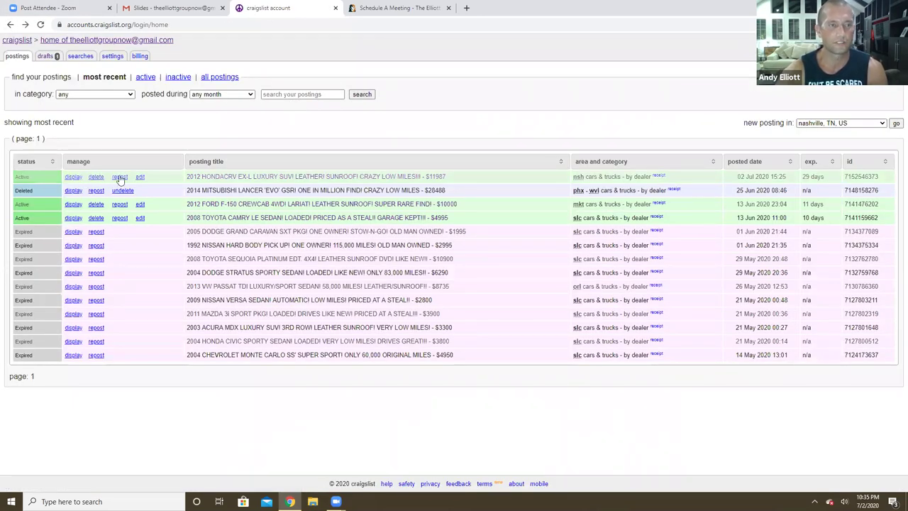
click(139, 176)
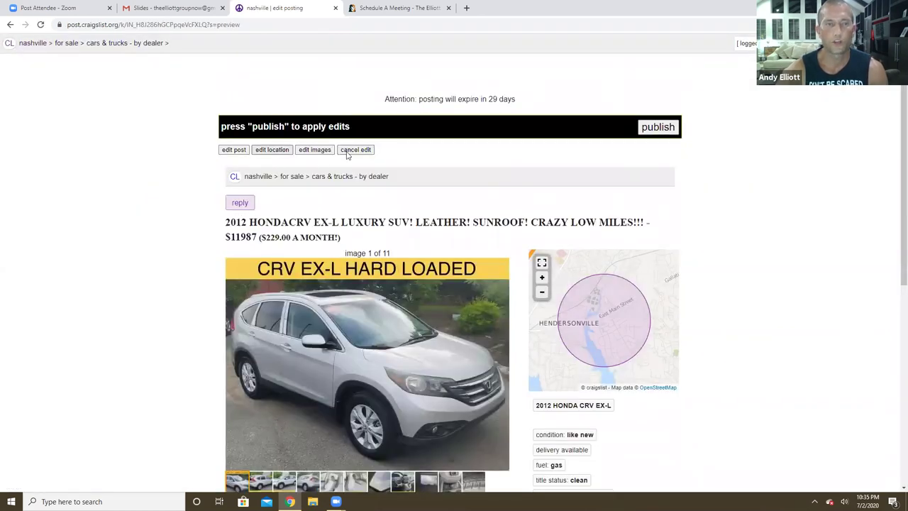
click(234, 150)
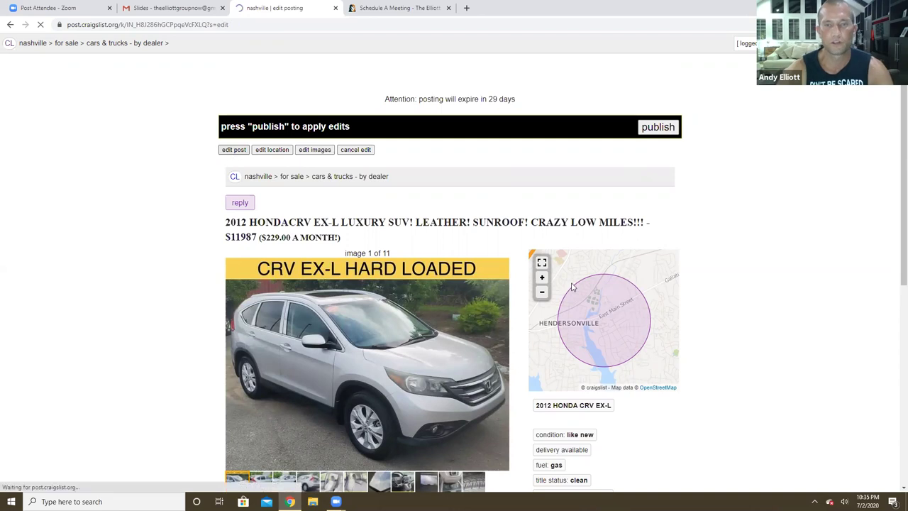
Examine the filled-in posting details, contact info and location info of the Honda CRV post.
scroll(573, 286, down, 5)
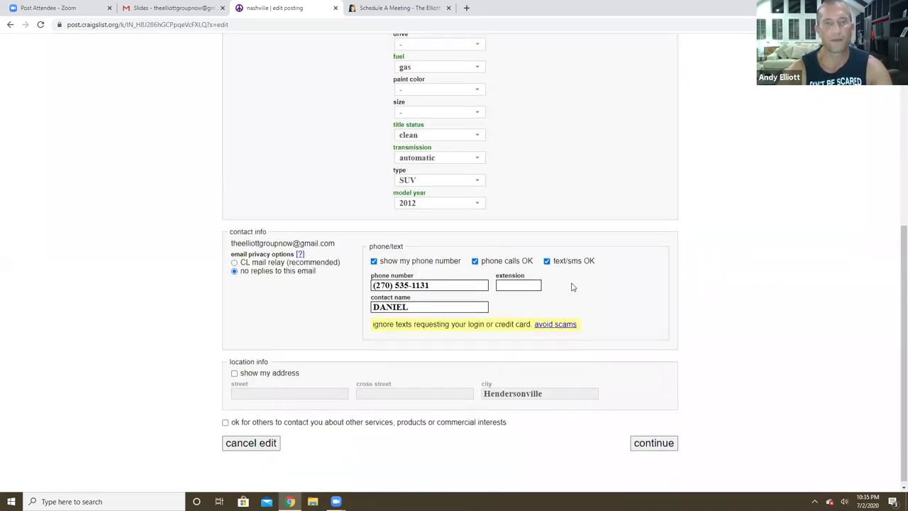
scroll(573, 286, up, 3)
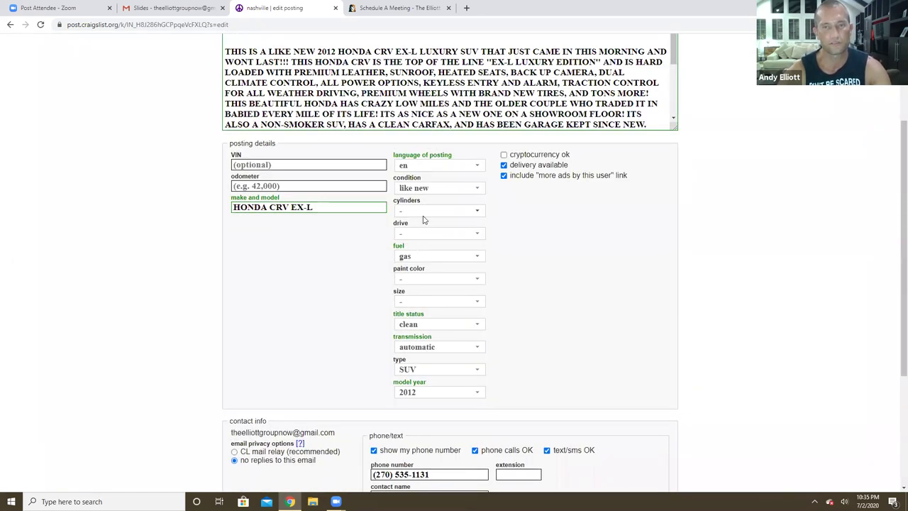
scroll(484, 298, down, 2)
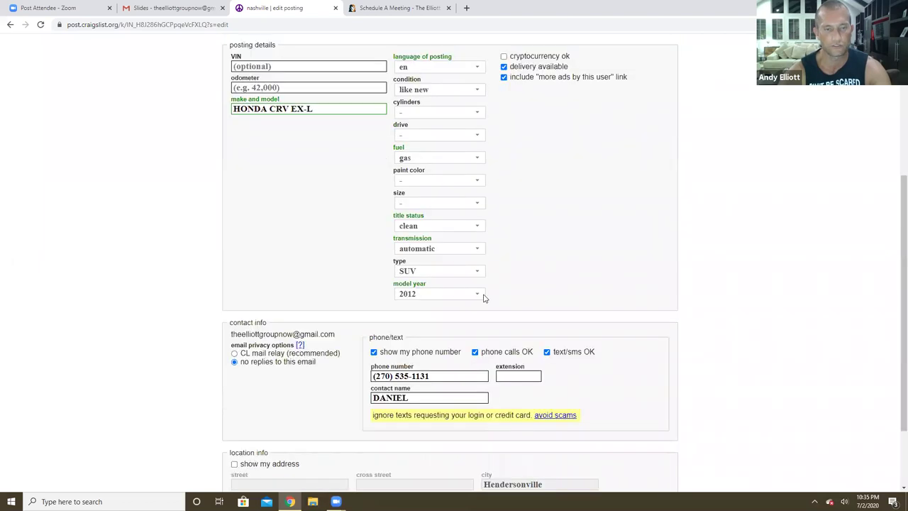
scroll(484, 298, down, 1)
scroll(506, 303, down, 1)
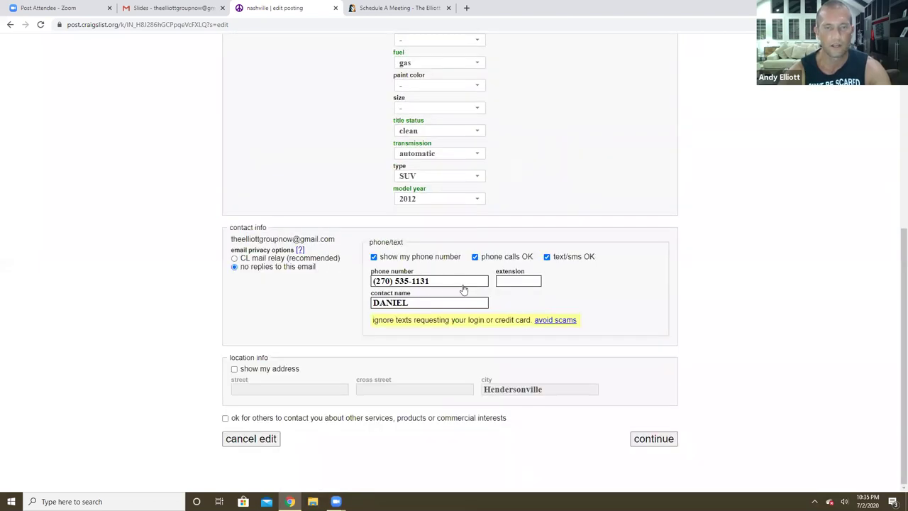
Continue past the Honda CRV's posting details and open the posting's images for editing.
click(660, 441)
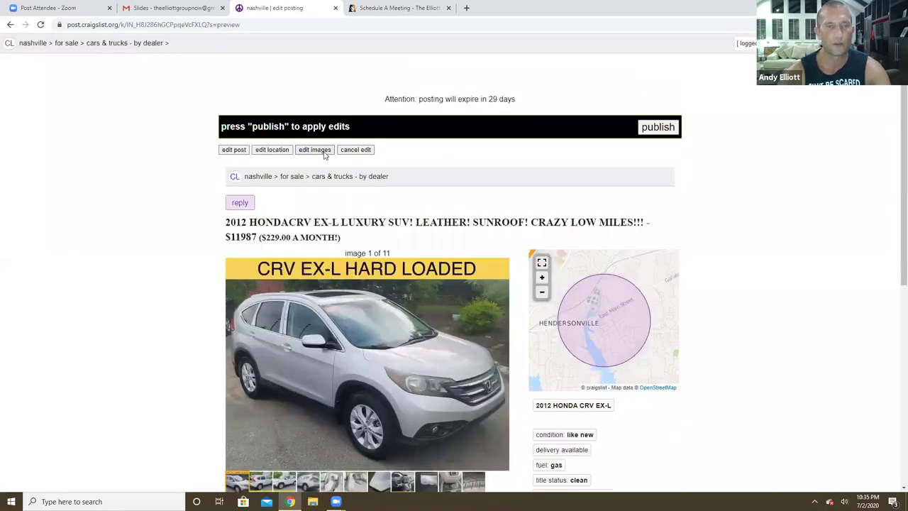
click(319, 150)
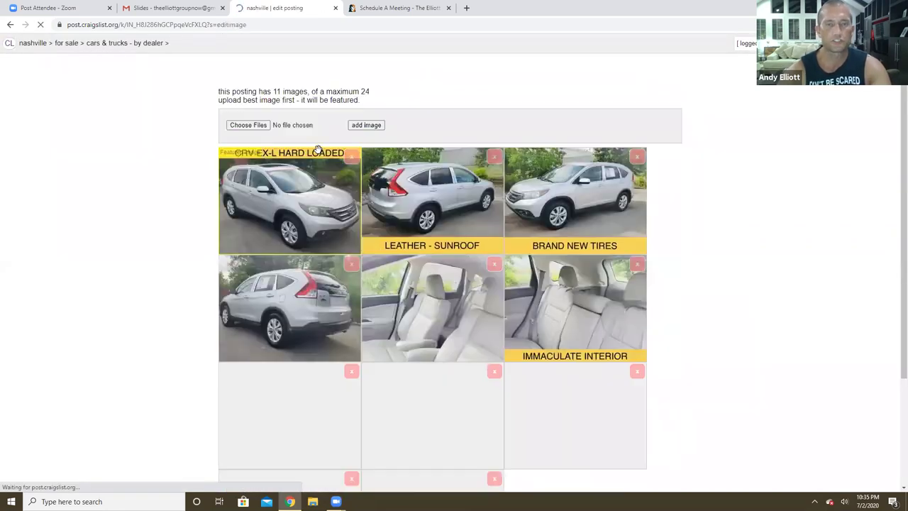
scroll(652, 270, down, 2)
Try moving the featured CRV EX-L HARD LOADED photo to the middle of the third row, and return it to first place.
drag(292, 132, 457, 363)
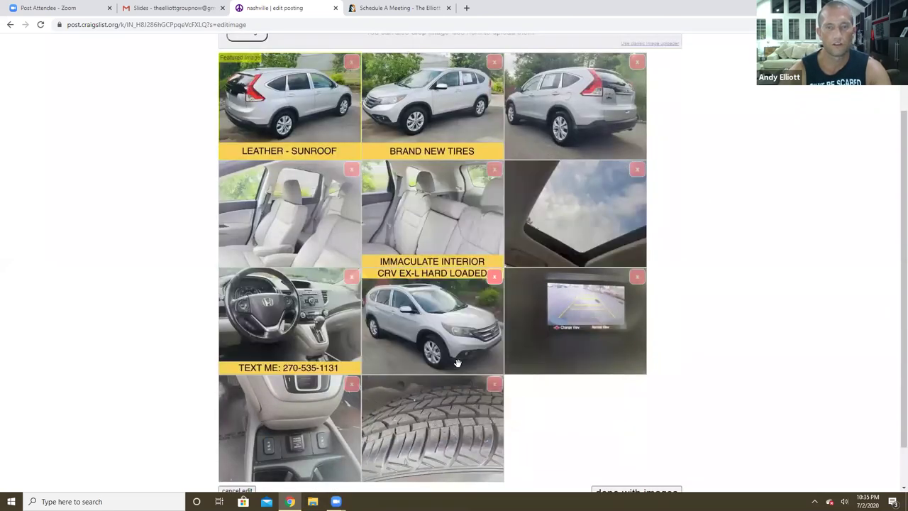
drag(428, 421, 539, 373)
drag(420, 289, 259, 49)
scroll(235, 218, up, 2)
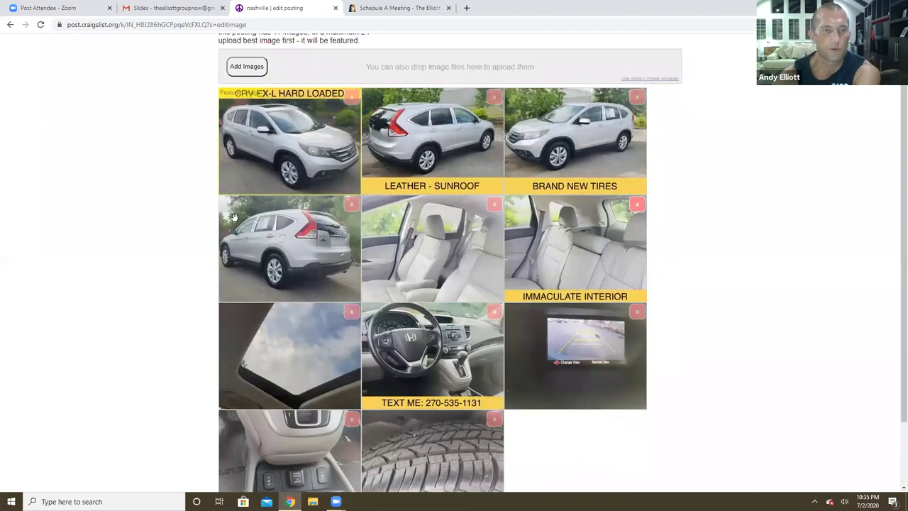
Try moving the featured CRV photo to the start of the second row, restore it as featured, and review the photo order.
drag(337, 206, 229, 153)
drag(282, 234, 282, 256)
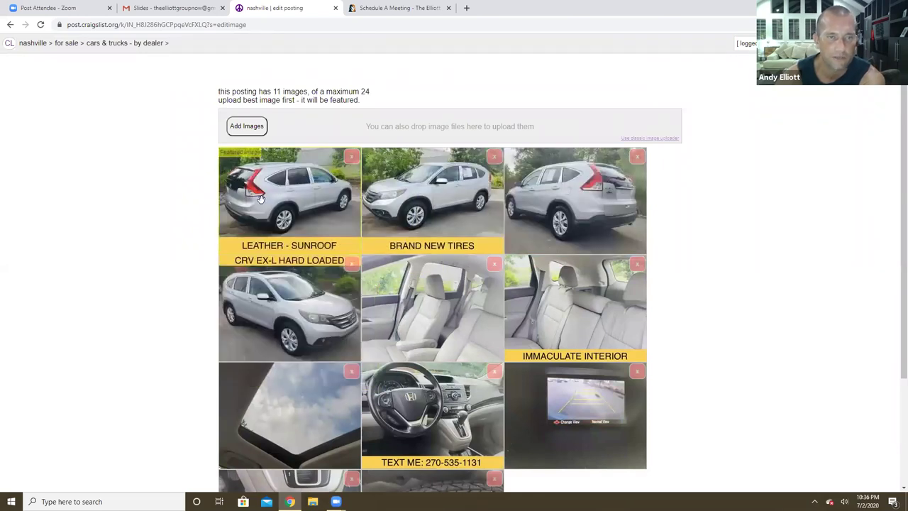
drag(249, 207, 279, 234)
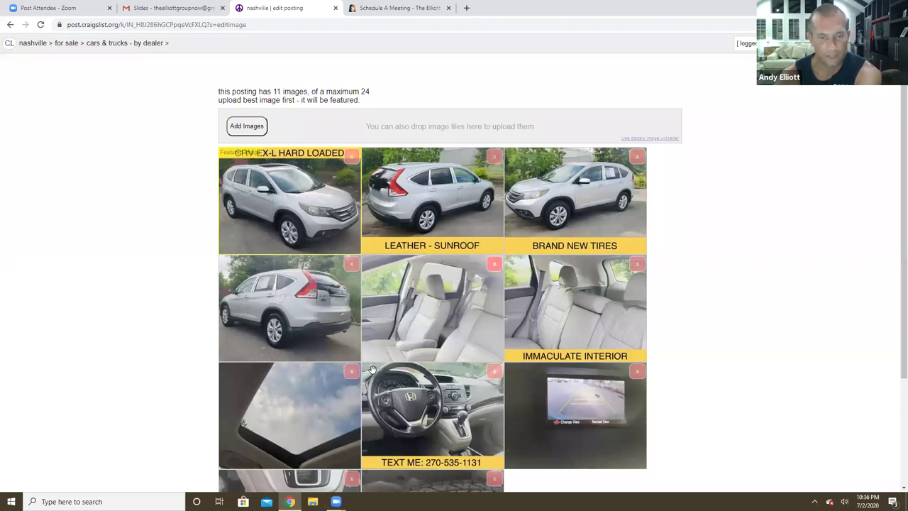
scroll(523, 419, down, 2)
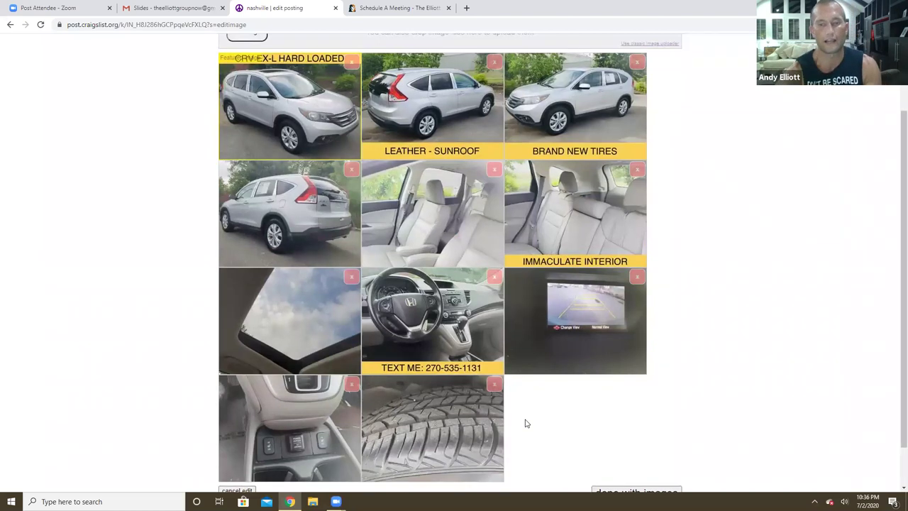
scroll(525, 424, down, 1)
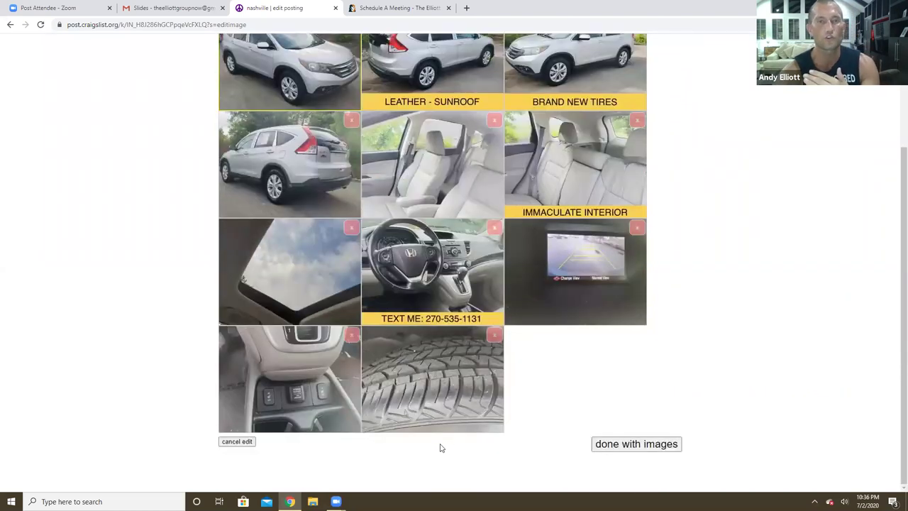